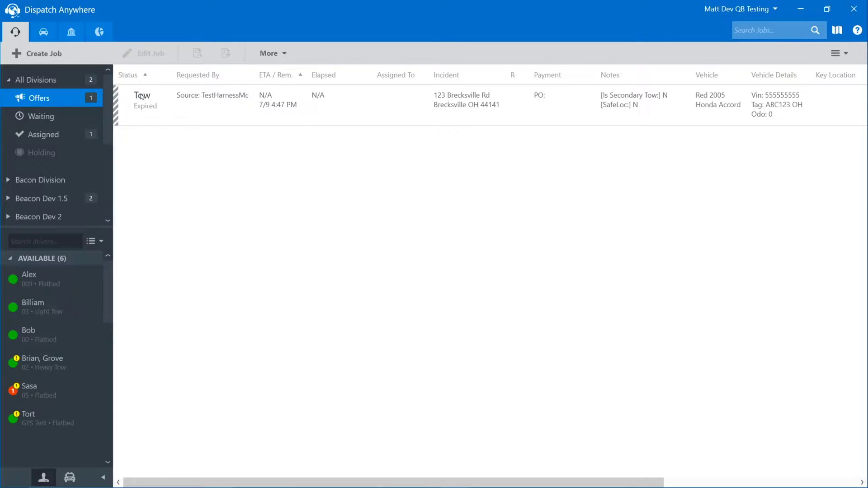
{"action": "left_click", "coordinate": [235, 100]}
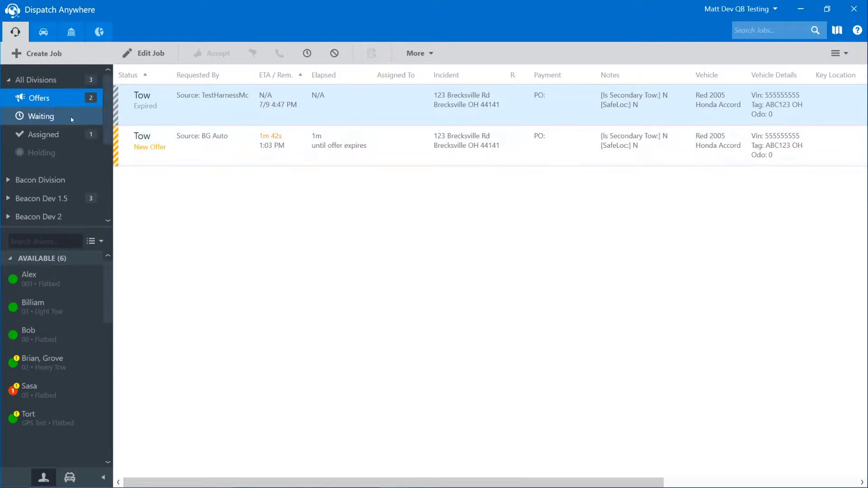
{"action": "left_click", "coordinate": [255, 140]}
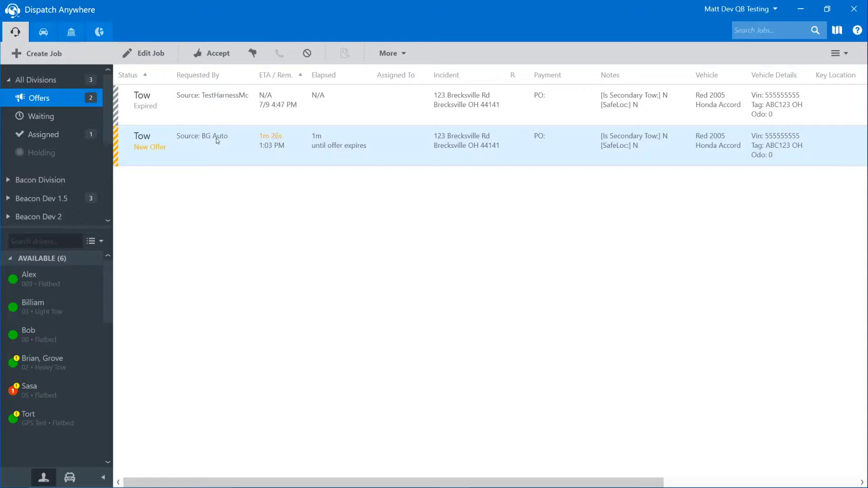
{"action": "double_click", "coordinate": [349, 150]}
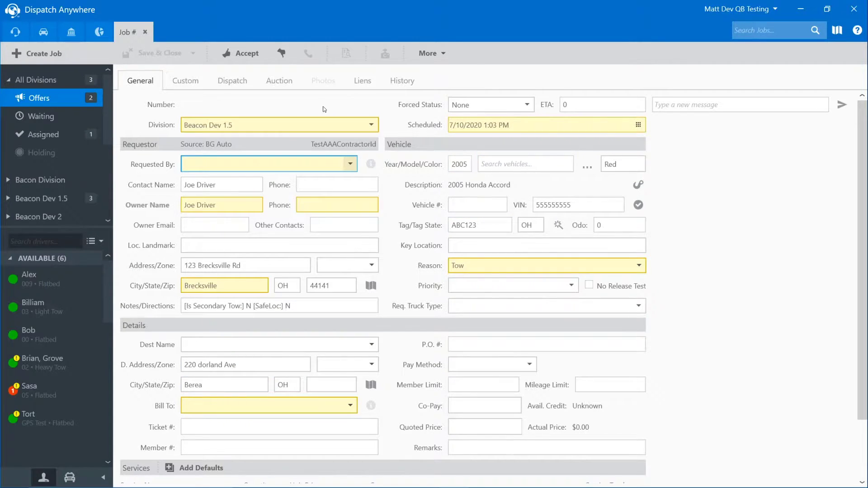
Reject the BG Auto offer as Out Of Area with remark 'no units avail' and close its job form
{"action": "left_click", "coordinate": [281, 56]}
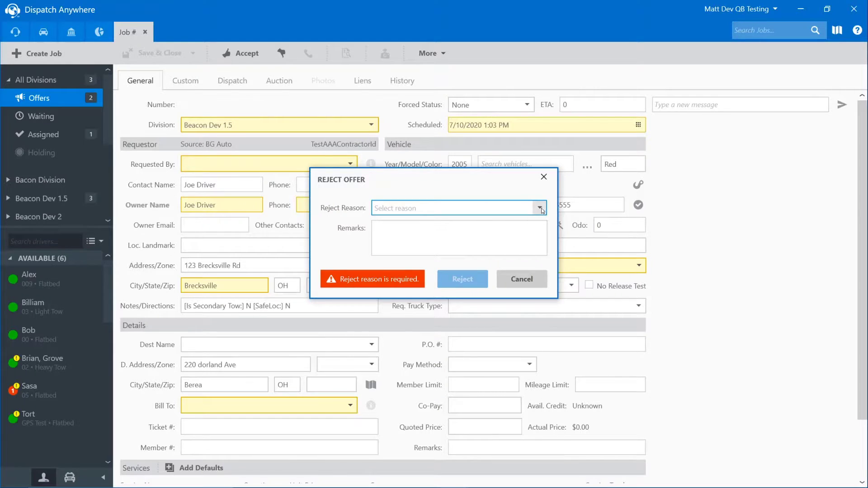
{"action": "left_click", "coordinate": [540, 208]}
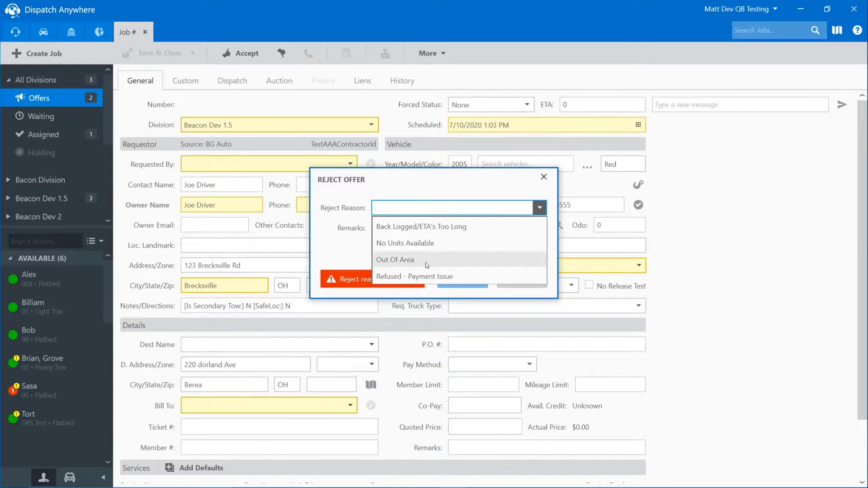
{"action": "left_click", "coordinate": [425, 262]}
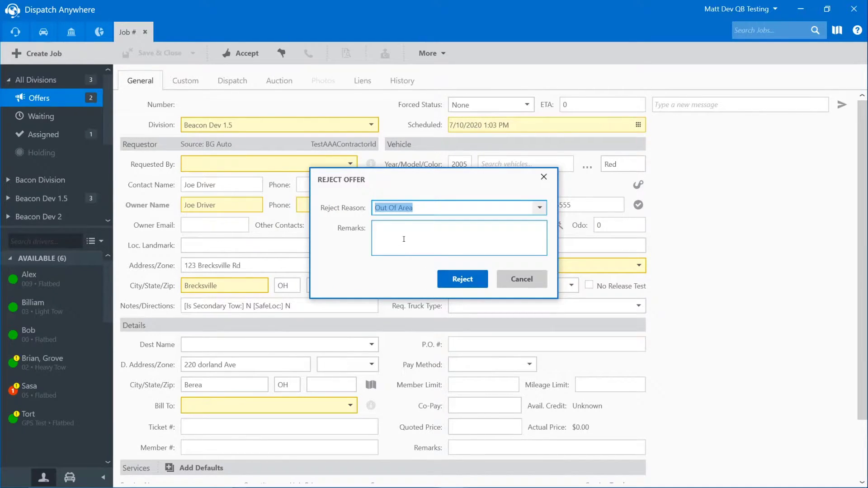
{"action": "left_click", "coordinate": [403, 237]}
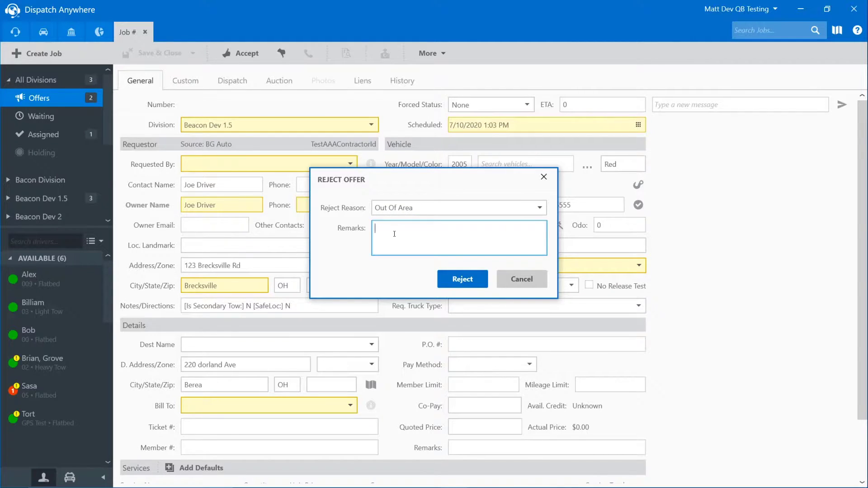
{"action": "type", "text": "no units avail"}
{"action": "left_click", "coordinate": [477, 284]}
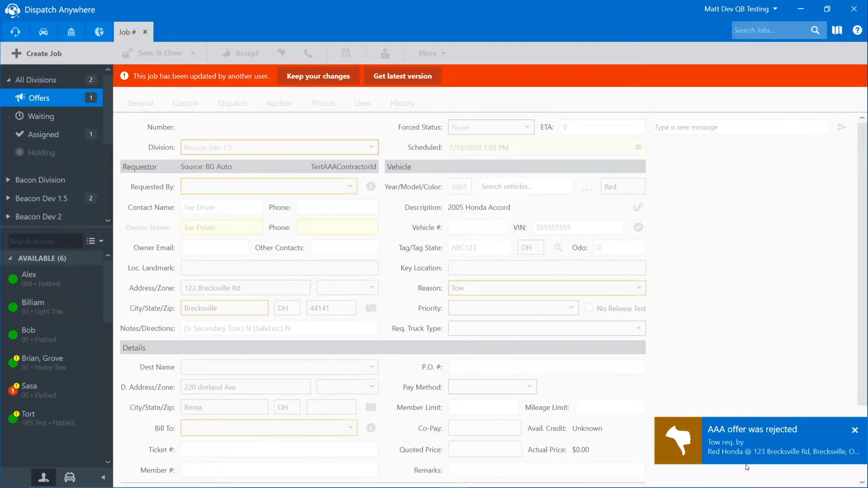
{"action": "left_click", "coordinate": [145, 35]}
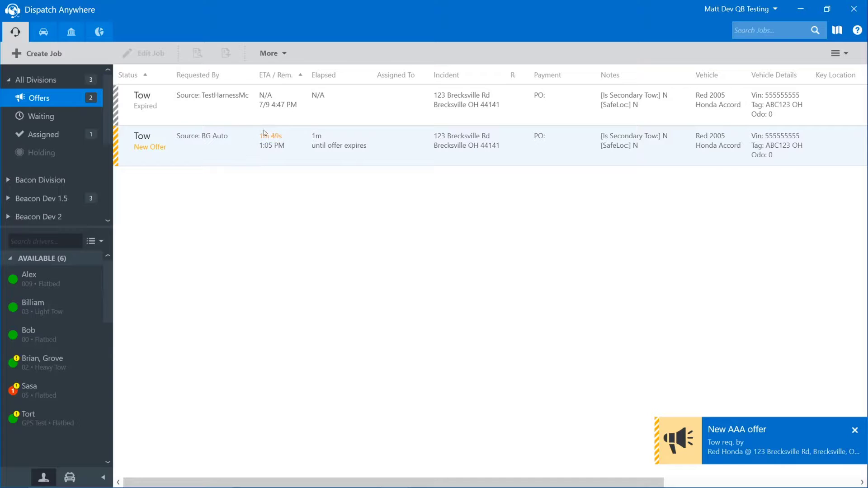
{"action": "left_click", "coordinate": [239, 155]}
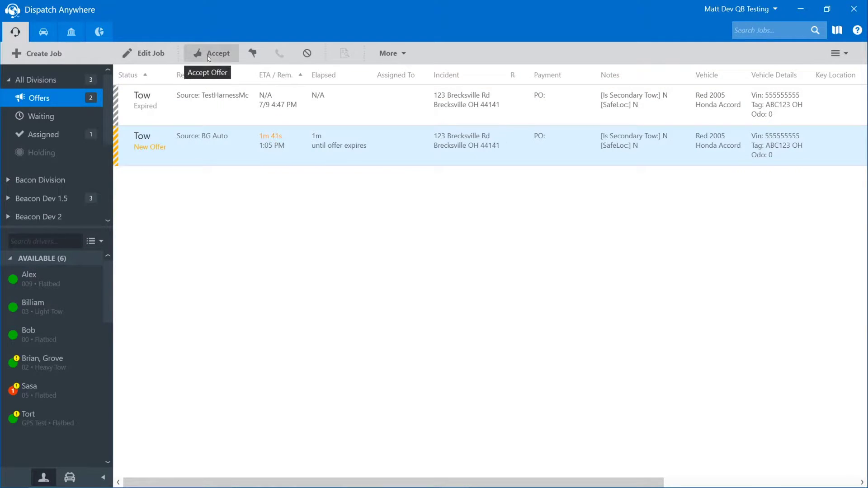
Accept the tow offer using the 49-minute route, ETA 45 minutes and Traffic as ETA condition
{"action": "right_click", "coordinate": [240, 152]}
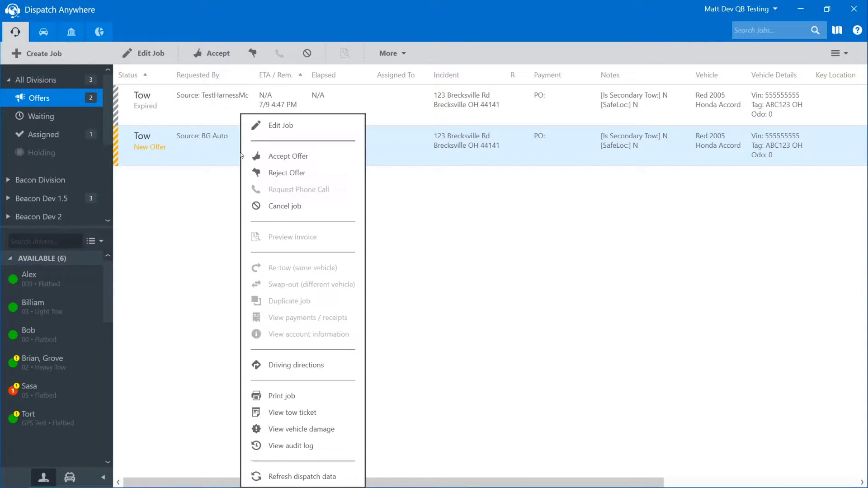
{"action": "left_click", "coordinate": [281, 157]}
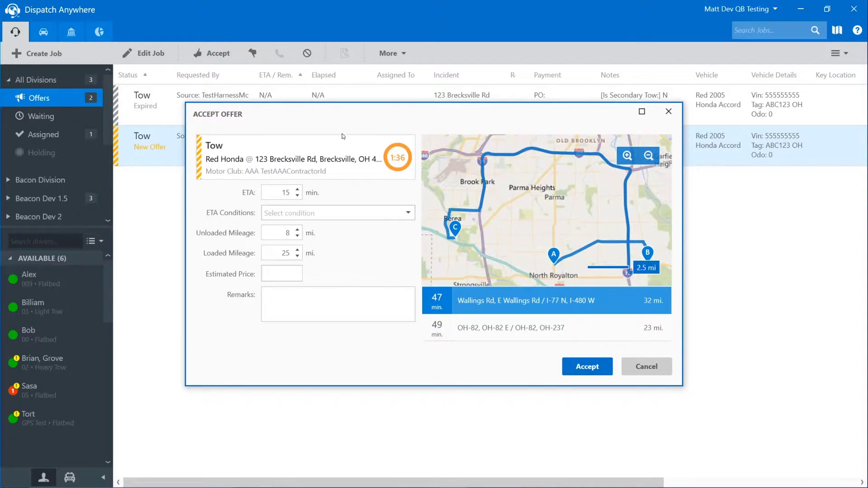
{"action": "left_click", "coordinate": [293, 189]}
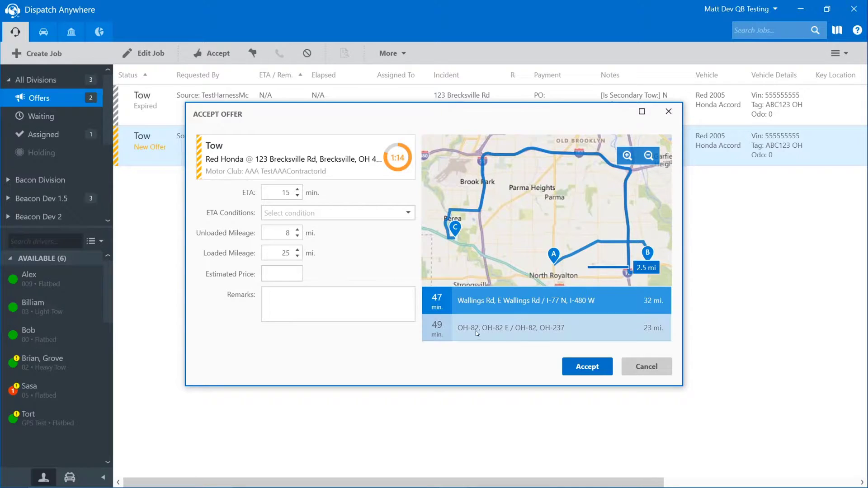
{"action": "left_click", "coordinate": [497, 329]}
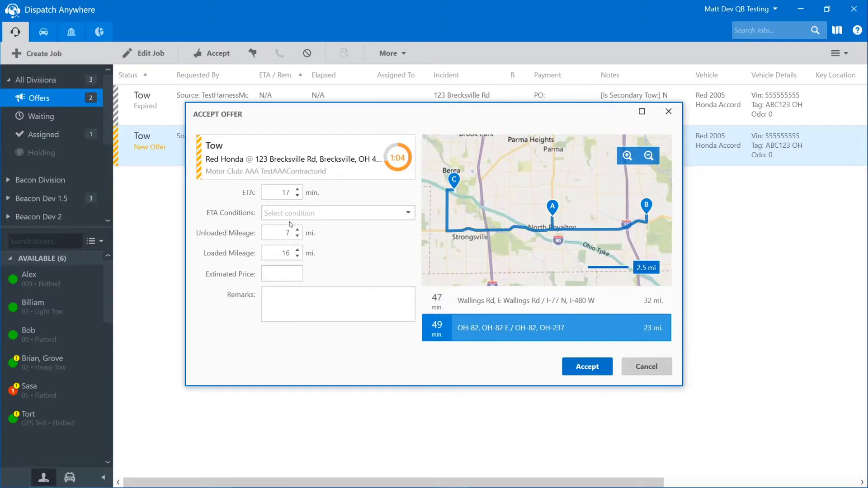
{"action": "left_click", "coordinate": [275, 193]}
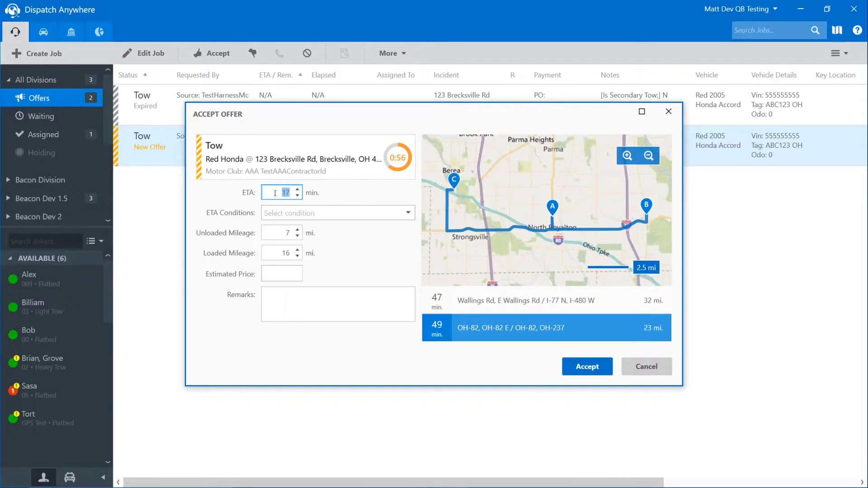
{"action": "type", "text": "45"}
{"action": "left_click", "coordinate": [409, 217]}
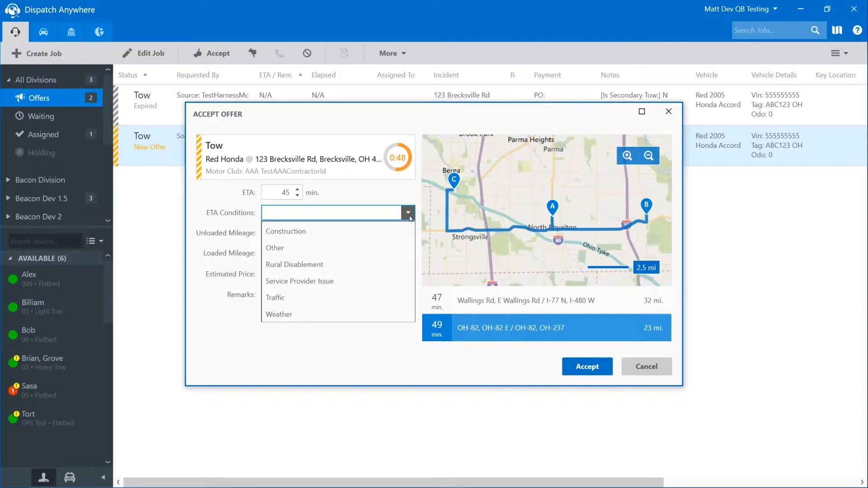
{"action": "left_click", "coordinate": [307, 299]}
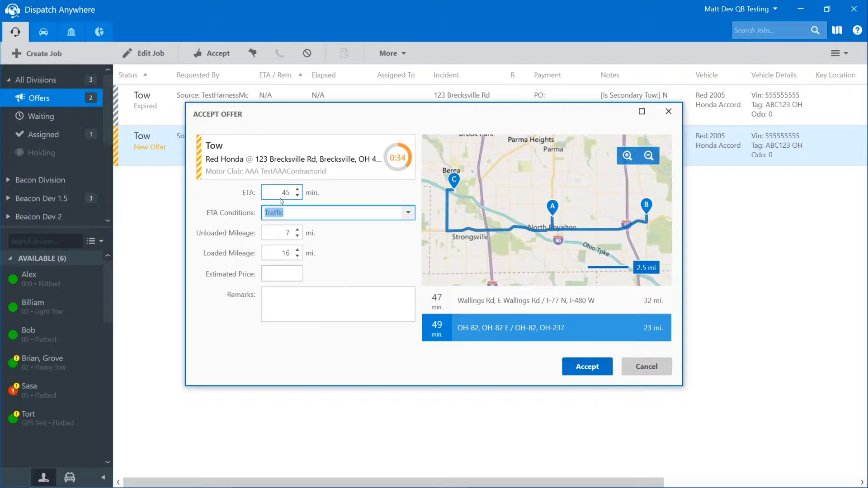
{"action": "left_click", "coordinate": [585, 367]}
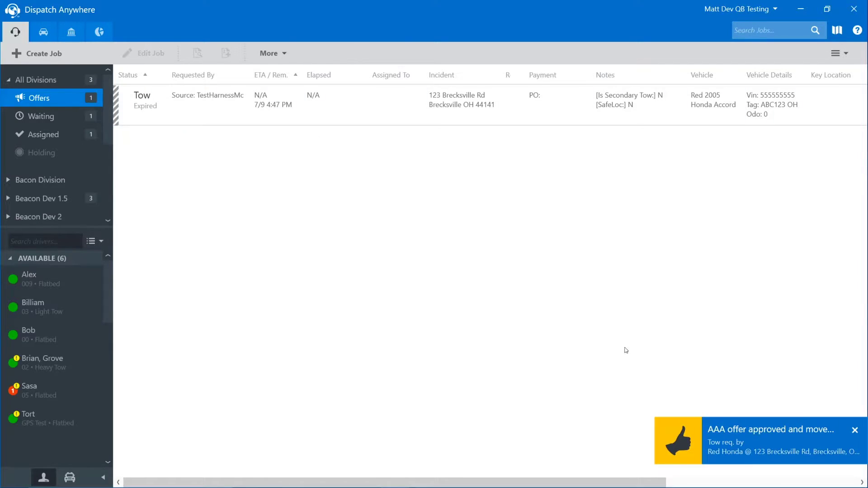
Show the Waiting queue to see the accepted BG Auto tow listed as New with ETA 1:51 PM
{"action": "left_click", "coordinate": [47, 120]}
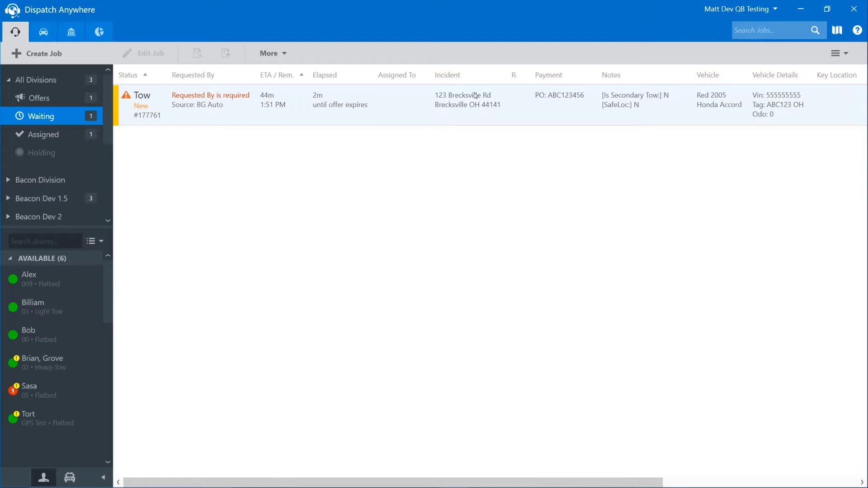
Switch back to the Offers list and minimize the Dispatch Anywhere window
{"action": "left_click", "coordinate": [53, 101]}
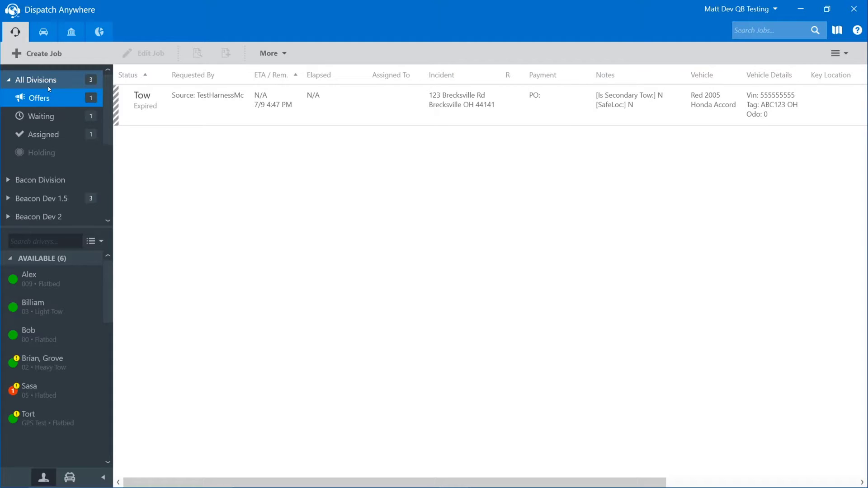
{"action": "left_click", "coordinate": [800, 11]}
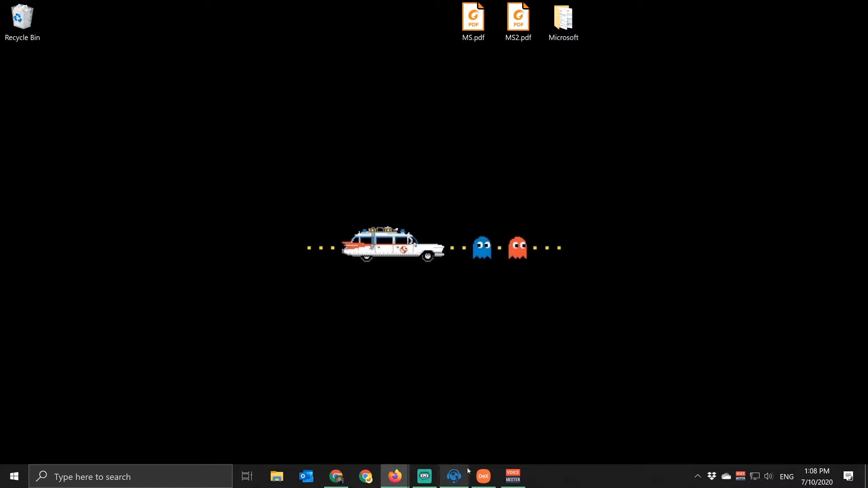
Reopen Dispatch Anywhere in Samsung DeX, sign in with the account password, and decline Samsung Pass
{"action": "left_click", "coordinate": [483, 481]}
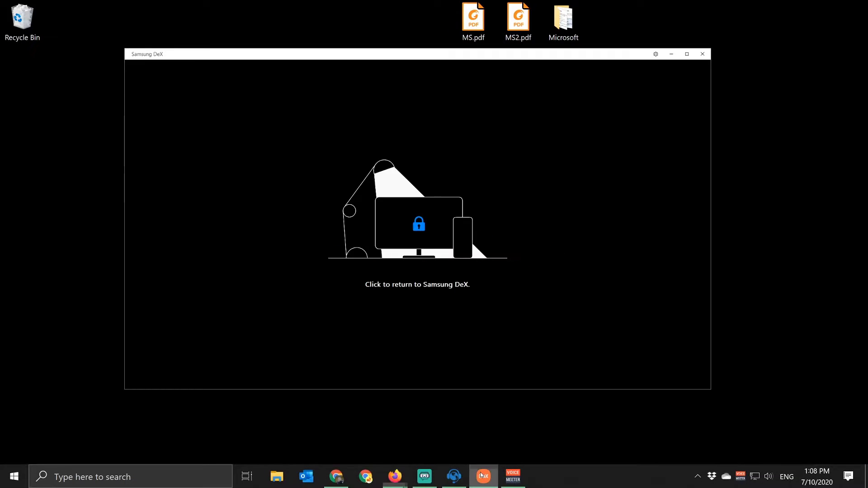
{"action": "left_click", "coordinate": [493, 201]}
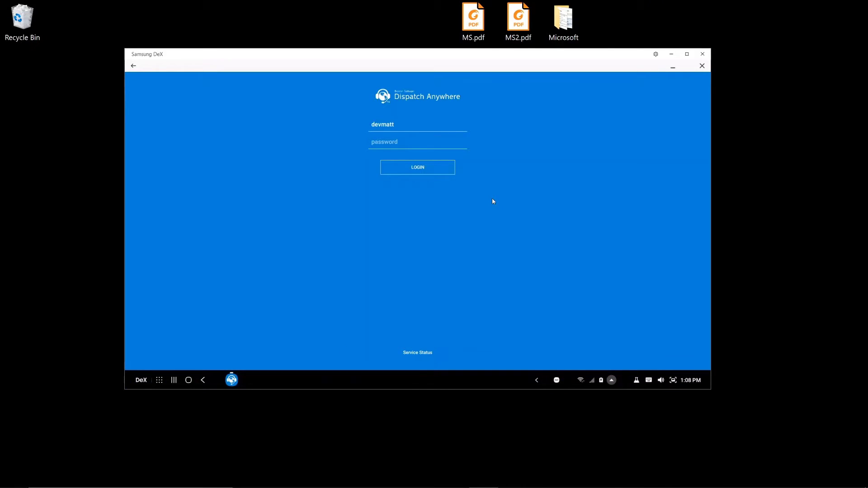
{"action": "left_click", "coordinate": [383, 141]}
{"action": "type", "text": "••tt••"}
{"action": "key", "text": "Return"}
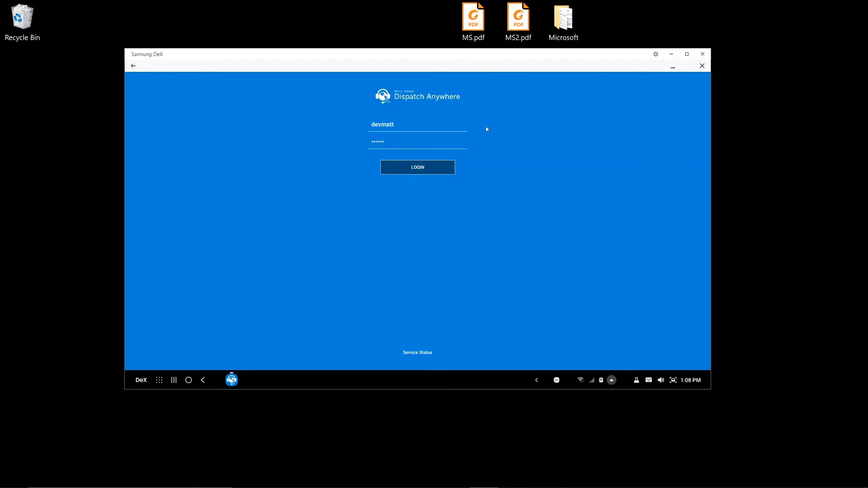
{"action": "left_click", "coordinate": [690, 56]}
{"action": "left_click", "coordinate": [427, 162]}
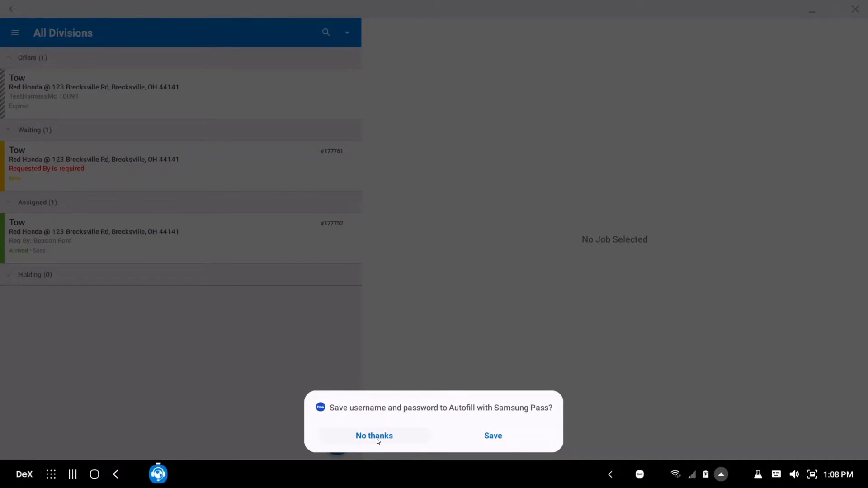
{"action": "left_click", "coordinate": [375, 436]}
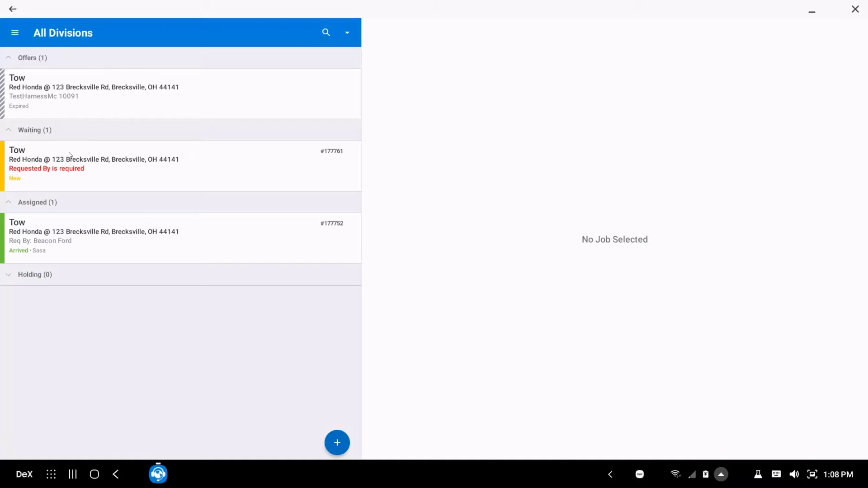
View waiting tow job #177761, then open the expired Red Honda tow offer's details
{"action": "left_click", "coordinate": [58, 164]}
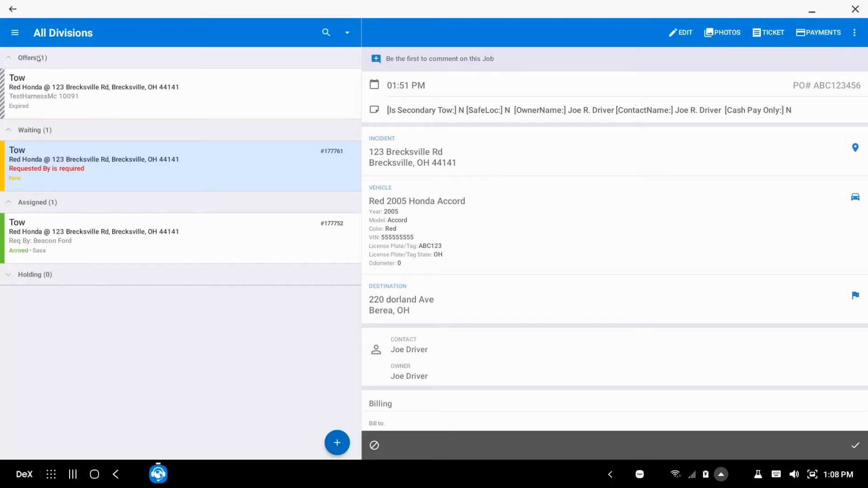
{"action": "left_click", "coordinate": [233, 88]}
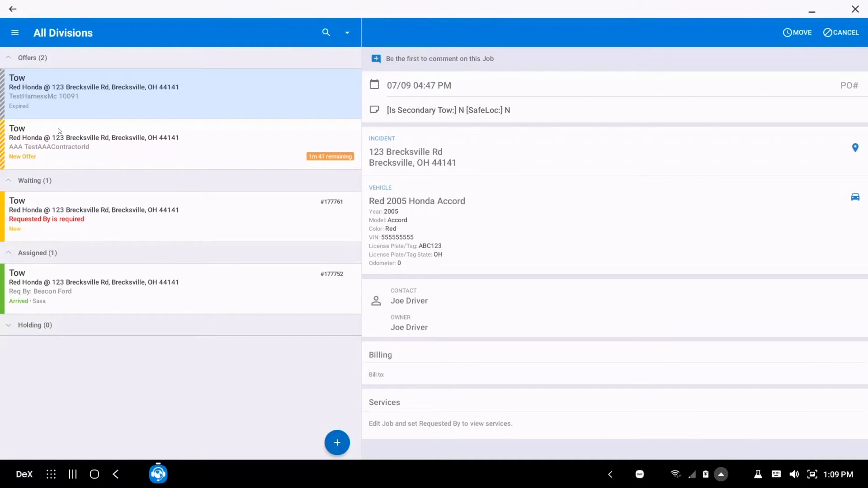
{"action": "left_click", "coordinate": [321, 161]}
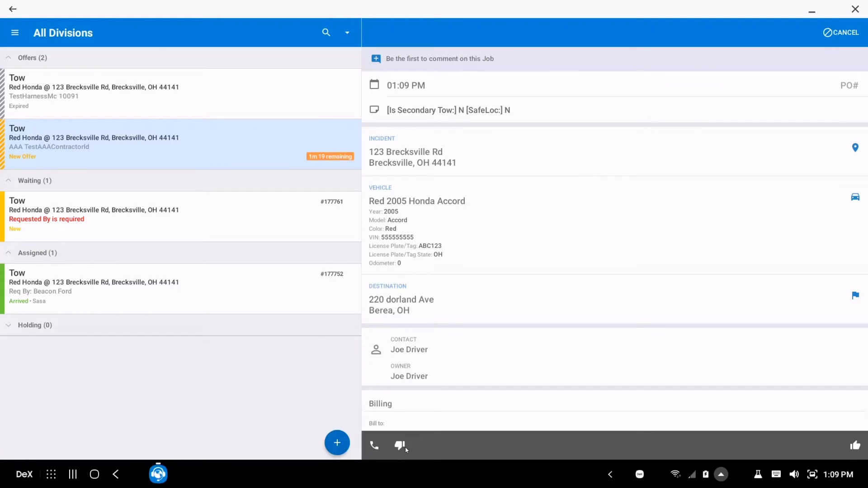
Accept the AAA tow offer with a 45-minute ETA and Weather as the ETA condition, creating job #177762
{"action": "left_click", "coordinate": [854, 445]}
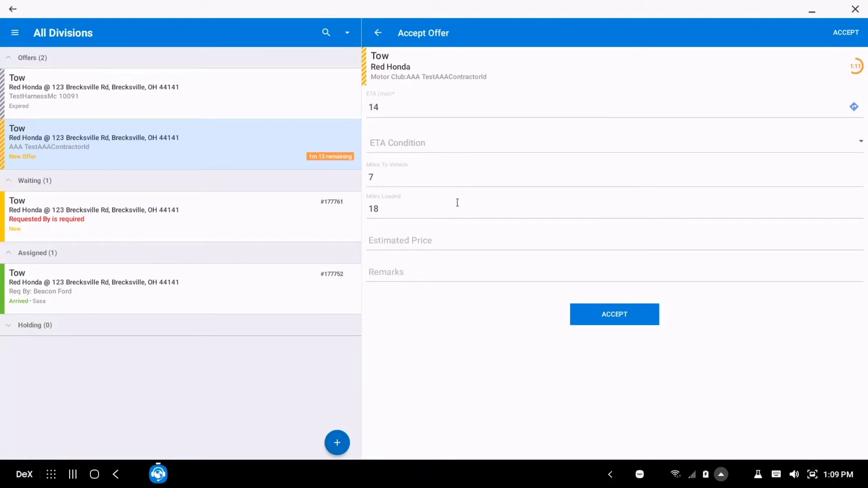
{"action": "left_click", "coordinate": [395, 107]}
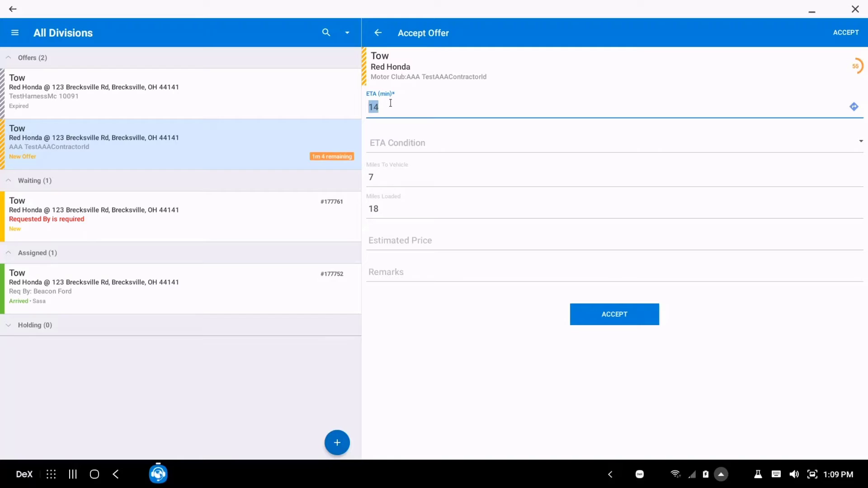
{"action": "type", "text": "45"}
{"action": "left_click", "coordinate": [850, 148]}
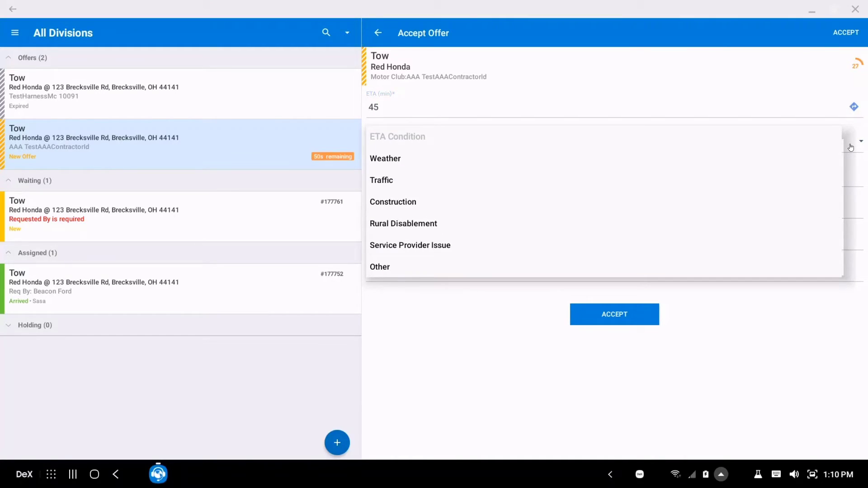
{"action": "left_click", "coordinate": [392, 159]}
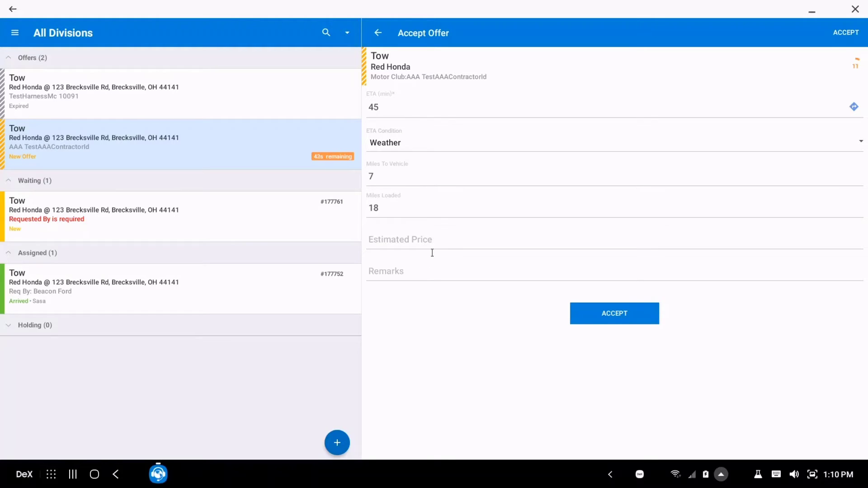
{"action": "left_click", "coordinate": [611, 318]}
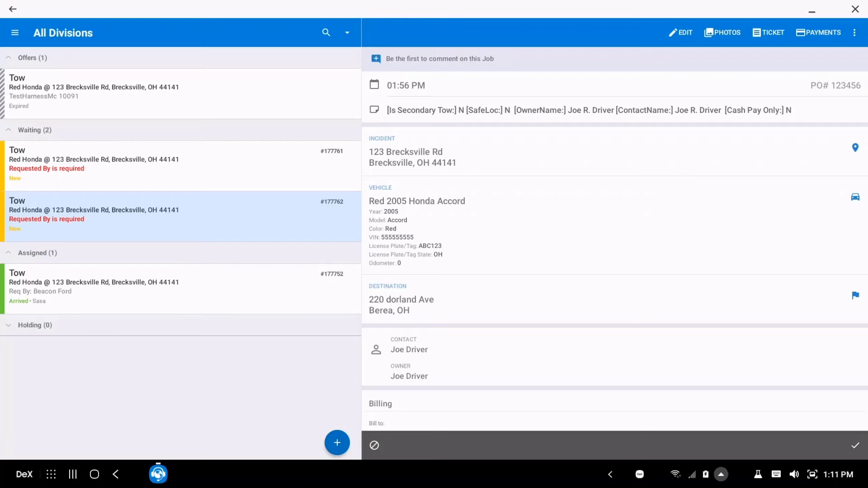
Drag the Firefox window showing the Dispatch Anywhere Settings Accounts page onto the screen
{"action": "left_click_drag", "start_coordinate": [149, 0], "coordinate": [241, 64]}
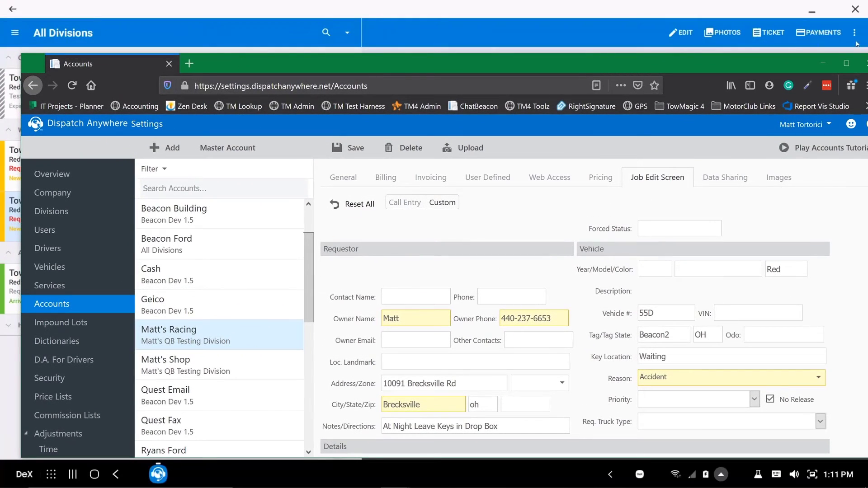
Maximize the settings window and view Matt's Racing account's Billing and Invoicing tabs
{"action": "left_click", "coordinate": [846, 64]}
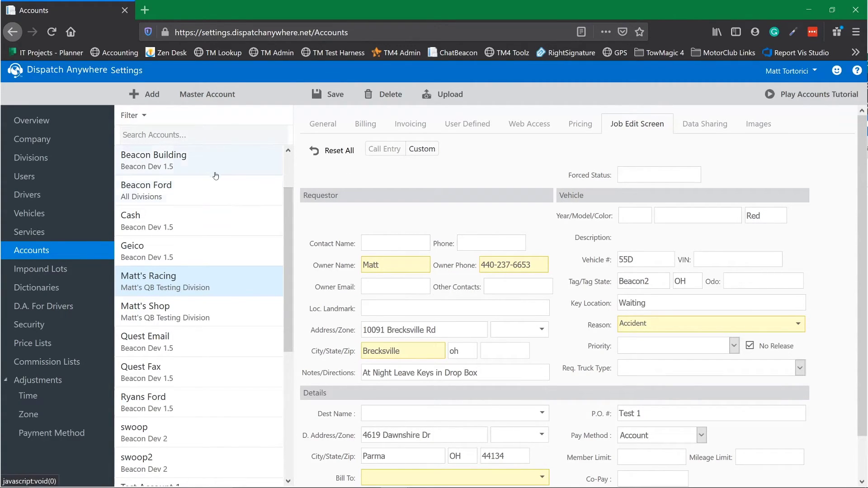
{"action": "left_click", "coordinate": [28, 259]}
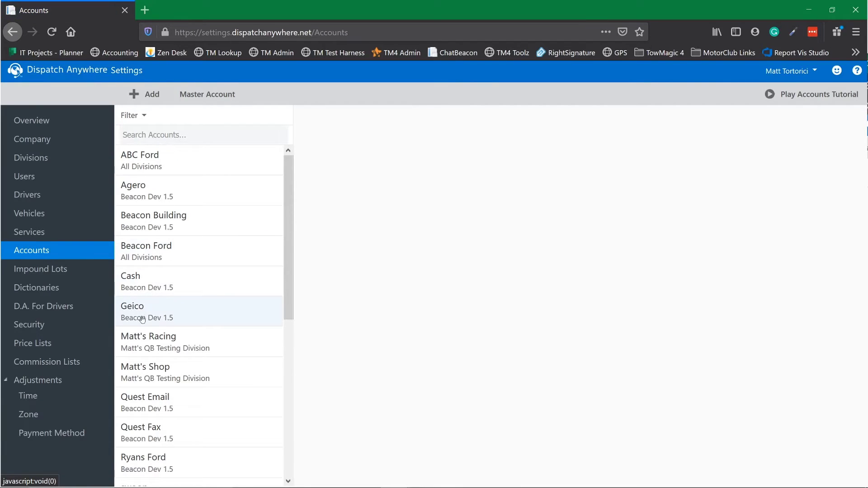
{"action": "left_click", "coordinate": [137, 341]}
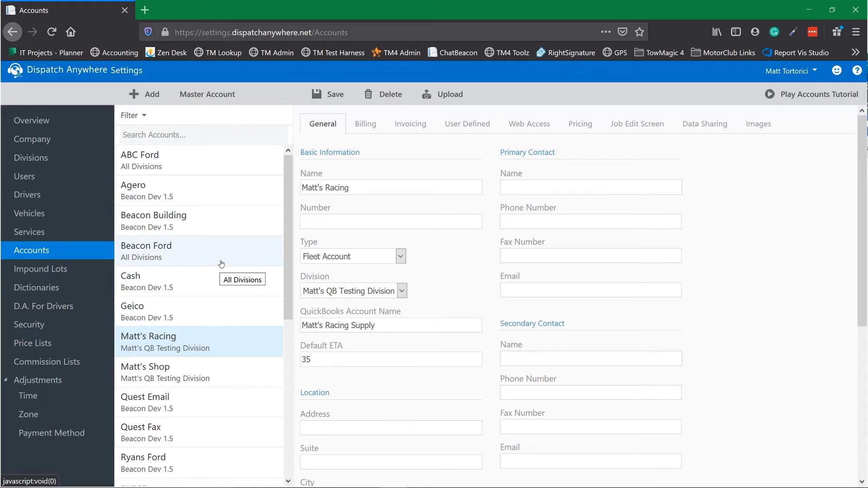
{"action": "left_click", "coordinate": [370, 132]}
{"action": "left_click", "coordinate": [415, 132]}
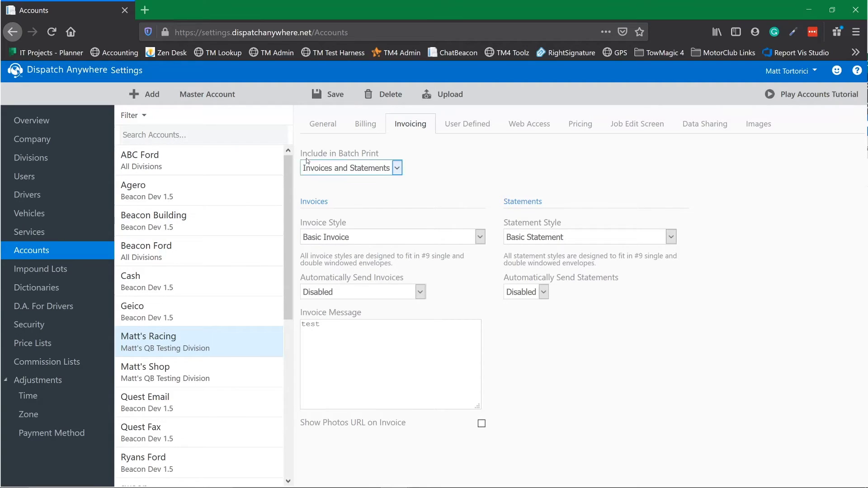
Open the ABC Ford account and check its Billing and Invoicing tabs
{"action": "left_click", "coordinate": [190, 160]}
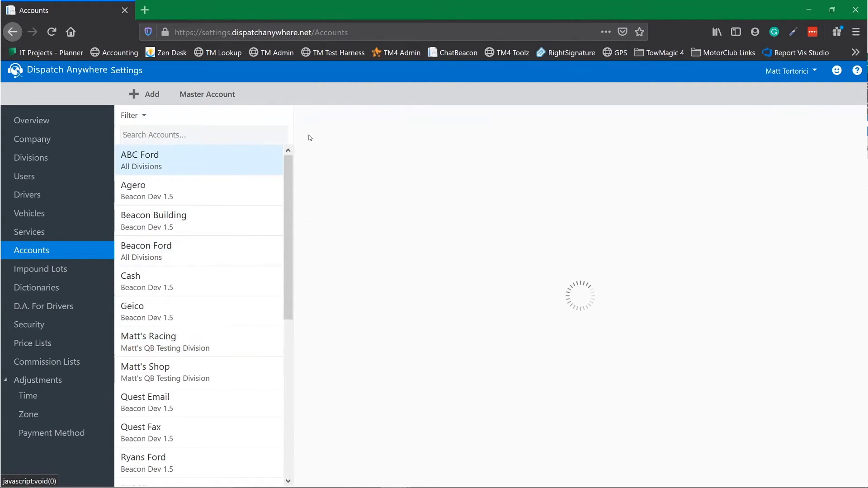
{"action": "left_click", "coordinate": [357, 124]}
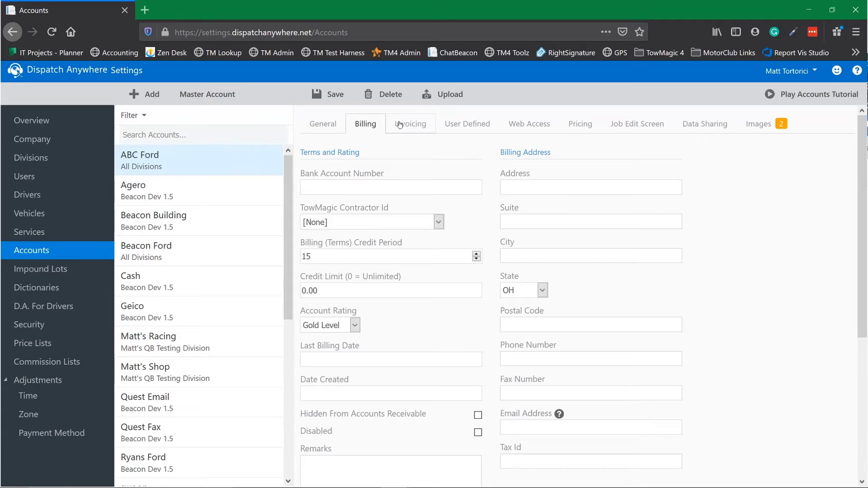
{"action": "left_click", "coordinate": [407, 123]}
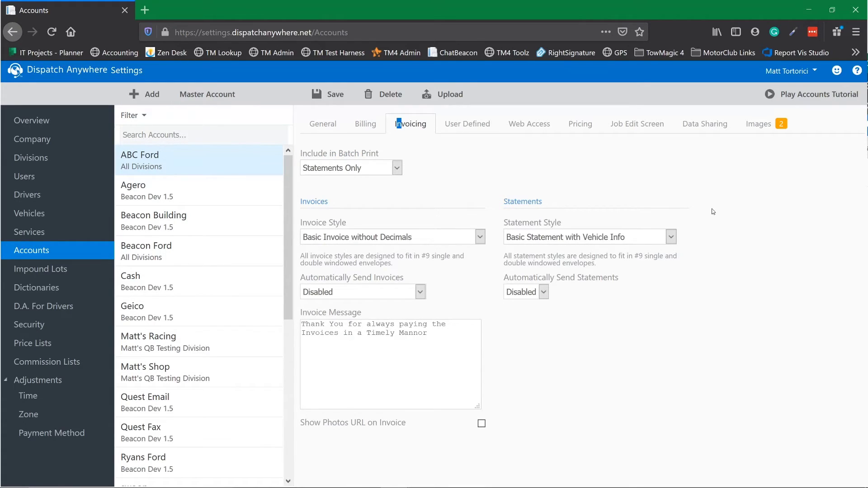
{"action": "left_click", "coordinate": [365, 124]}
Scroll ABC Ford's Billing tab down to the Motor Club Billing section
{"action": "scroll", "coordinate": [561, 271], "scroll_direction": "down", "scroll_amount": 5}
{"action": "left_click", "coordinate": [560, 208]}
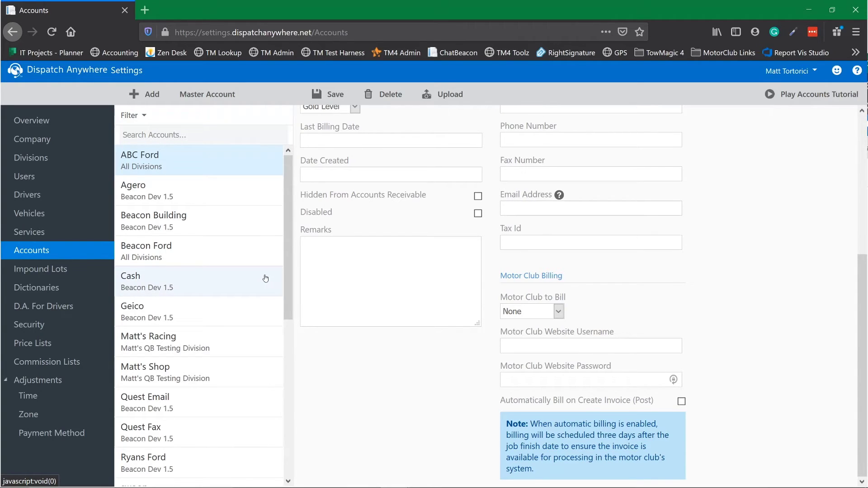
{"action": "scroll", "coordinate": [759, 226], "scroll_direction": "up", "scroll_amount": 5}
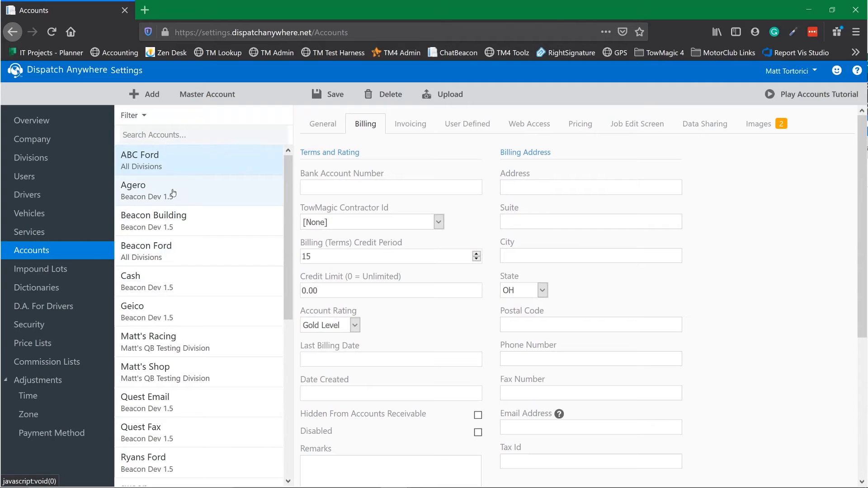
{"action": "scroll", "coordinate": [541, 238], "scroll_direction": "down", "scroll_amount": 5}
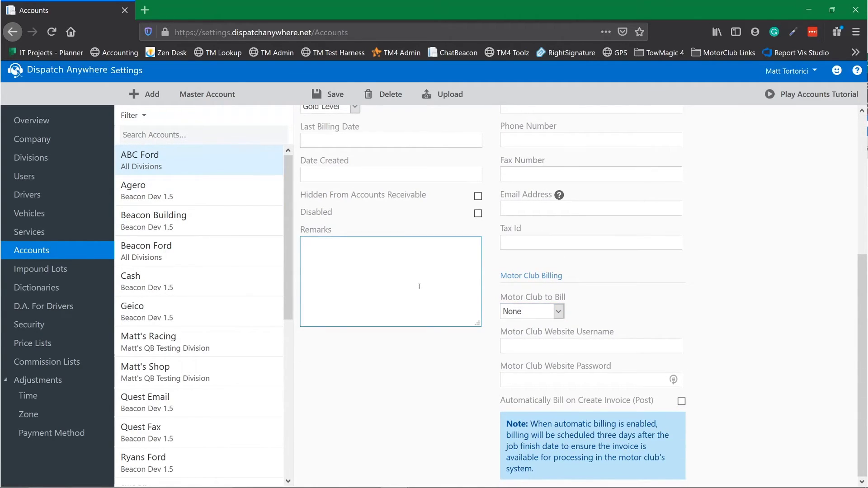
{"action": "scroll", "coordinate": [419, 287], "scroll_direction": "up", "scroll_amount": 5}
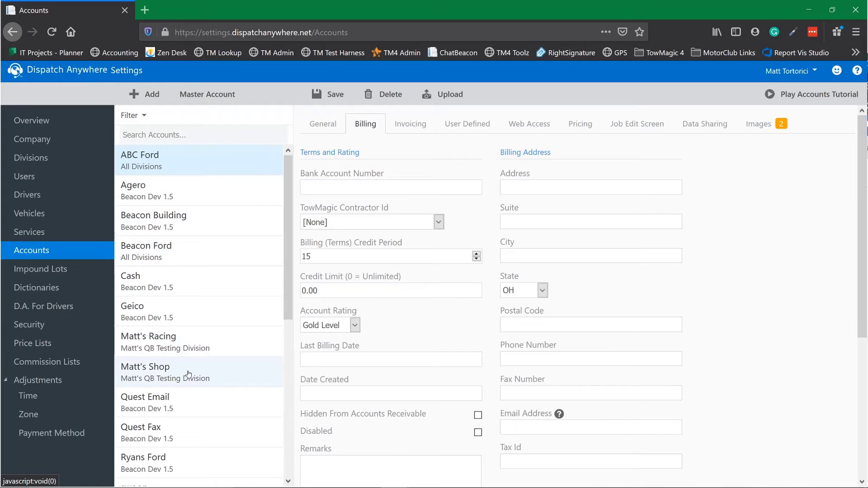
{"action": "scroll", "coordinate": [491, 232], "scroll_direction": "down", "scroll_amount": 1}
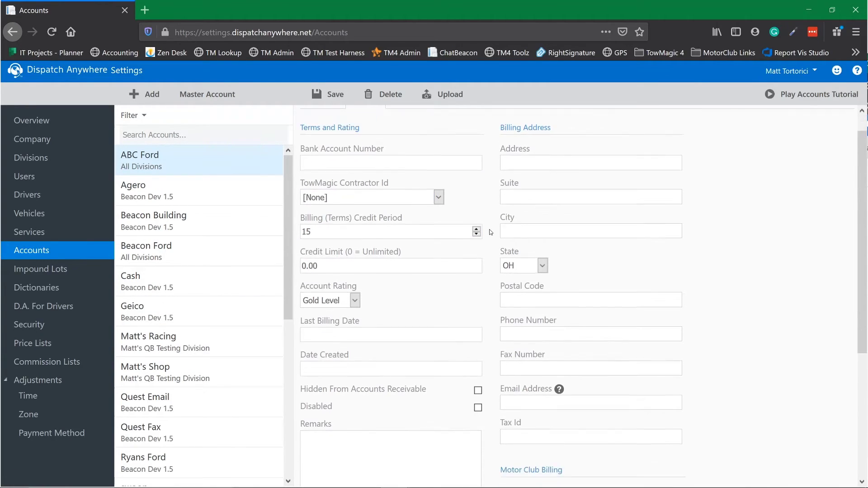
{"action": "scroll", "coordinate": [490, 232], "scroll_direction": "down", "scroll_amount": 4}
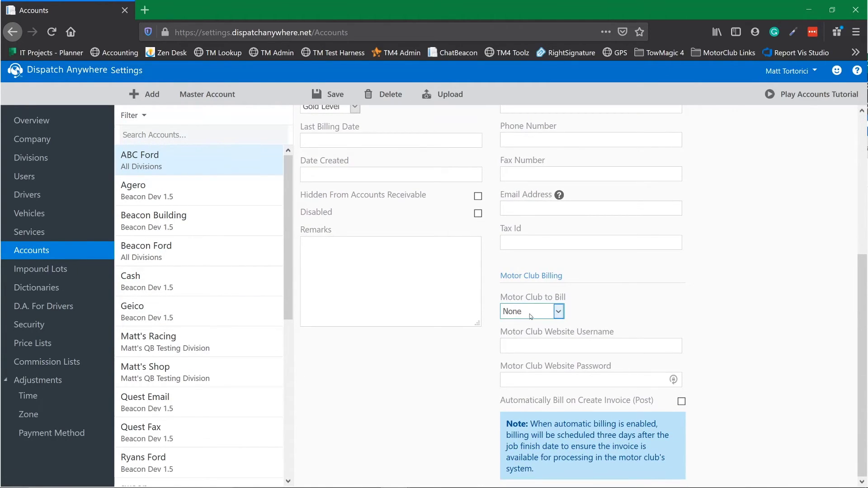
Set ABC Ford's Motor Club to Bill to Allstate and enable Automatically Bill on Create Invoice (Post)
{"action": "left_click", "coordinate": [532, 312]}
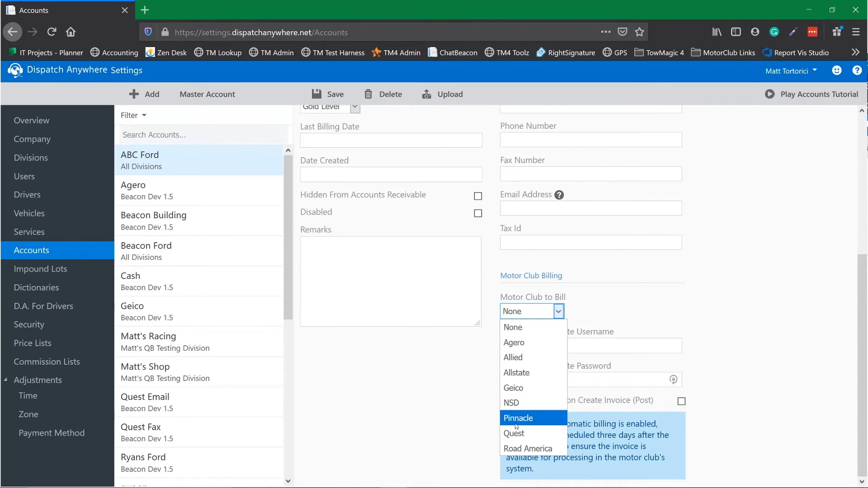
{"action": "left_click", "coordinate": [519, 372]}
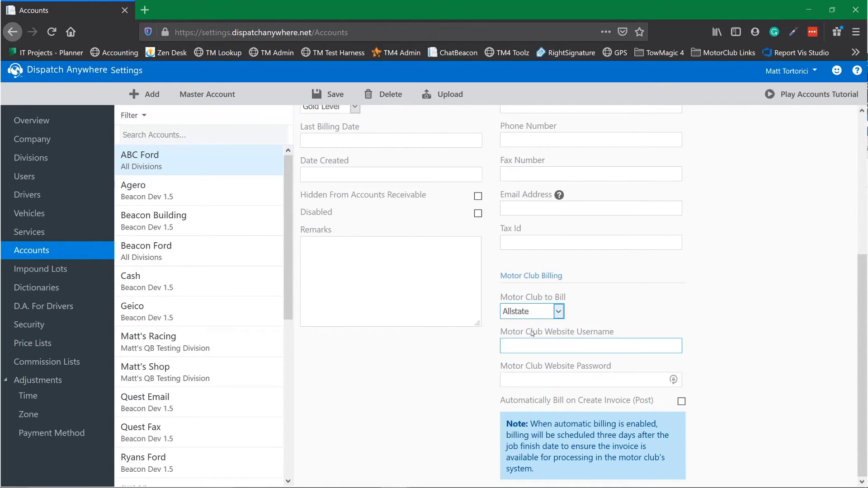
{"action": "left_click", "coordinate": [535, 347]}
{"action": "left_click", "coordinate": [520, 377]}
{"action": "left_click", "coordinate": [409, 401]}
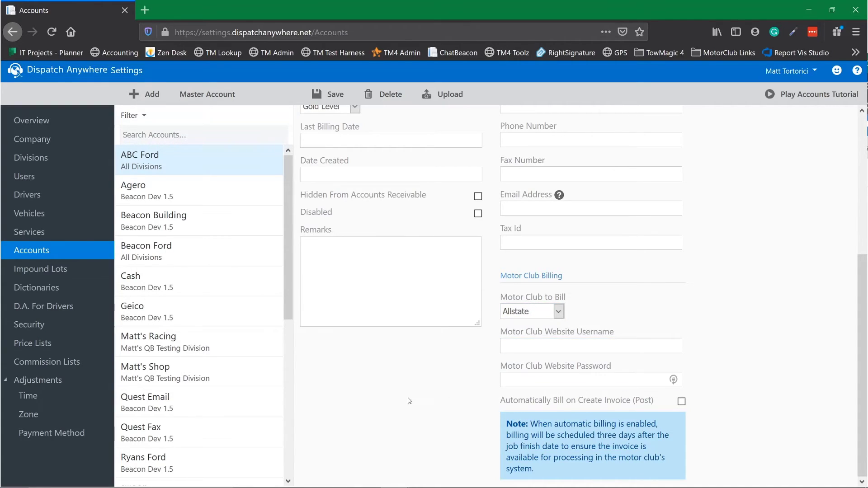
{"action": "left_click", "coordinate": [682, 401]}
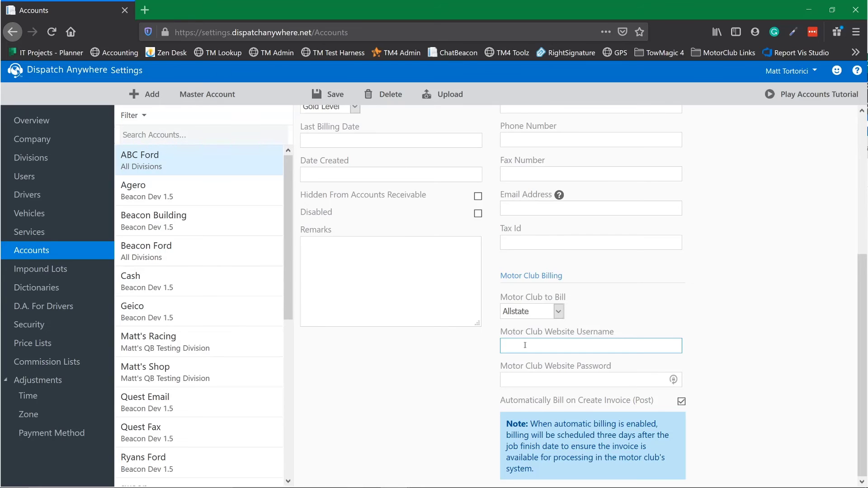
Scroll the Billing form back to the top and restore the settings window to a smaller size
{"action": "scroll", "coordinate": [441, 287], "scroll_direction": "up", "scroll_amount": 2}
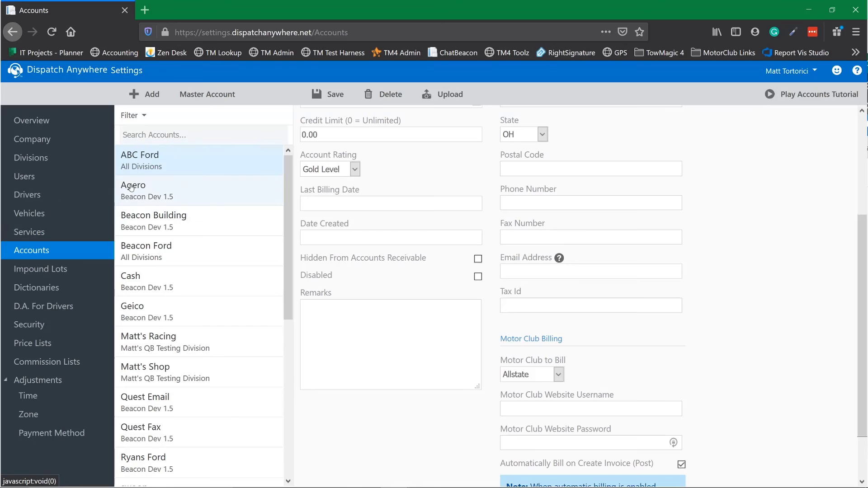
{"action": "scroll", "coordinate": [428, 207], "scroll_direction": "up", "scroll_amount": 5}
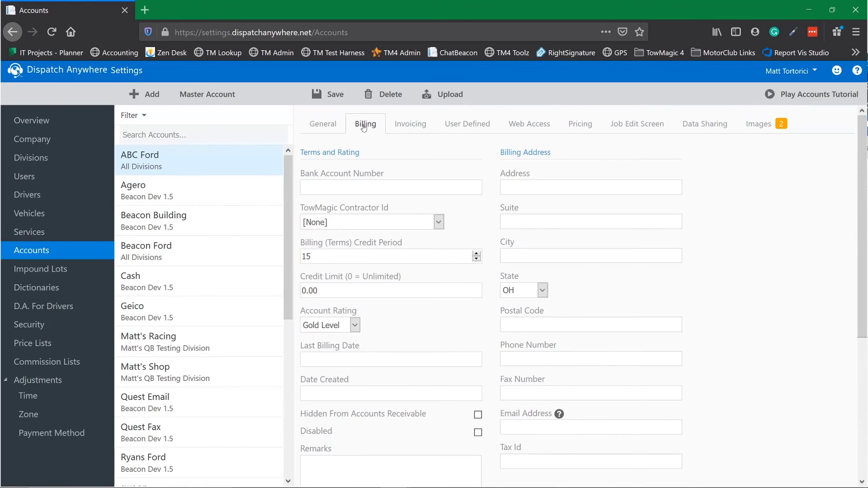
{"action": "left_click", "coordinate": [825, 12]}
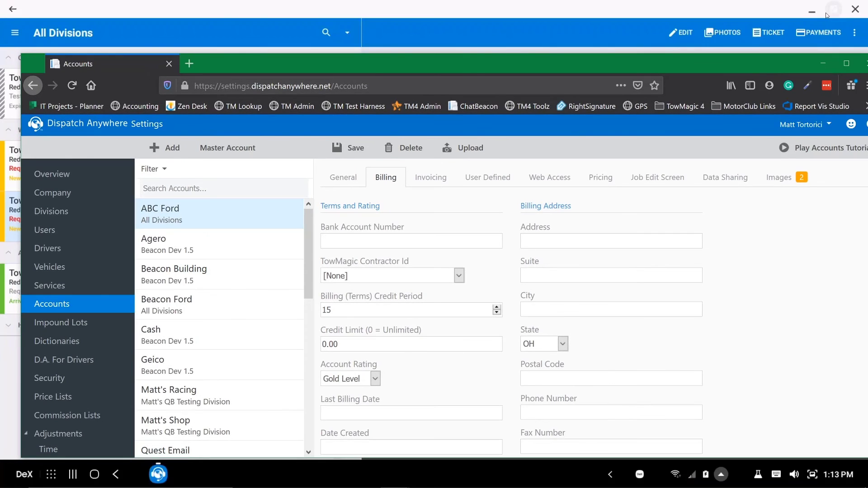